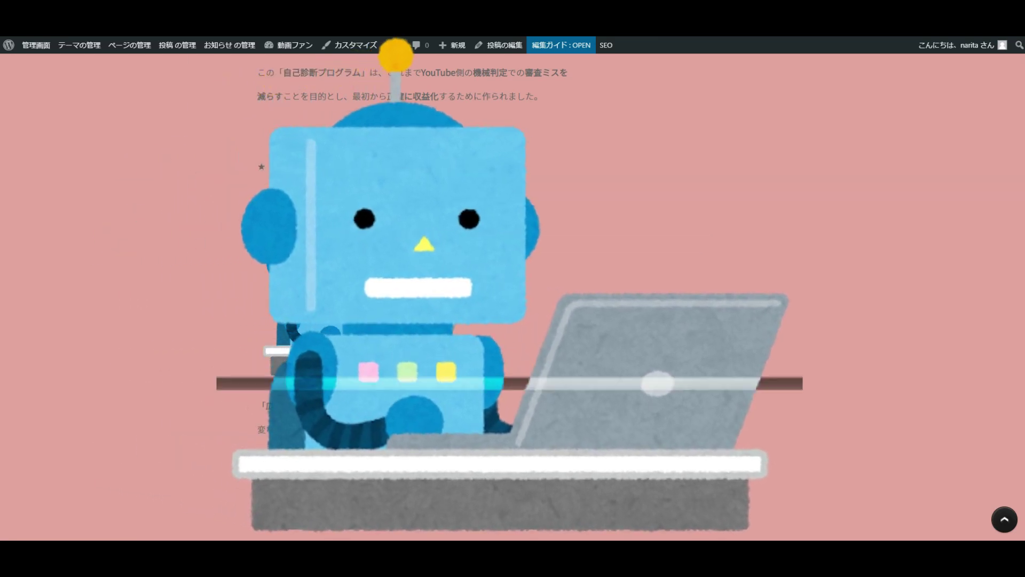
# - Examine the monetization status and restriction reason of the channel videos filtered by 収益化: 制限付き
pyautogui.moveTo(453, 45)
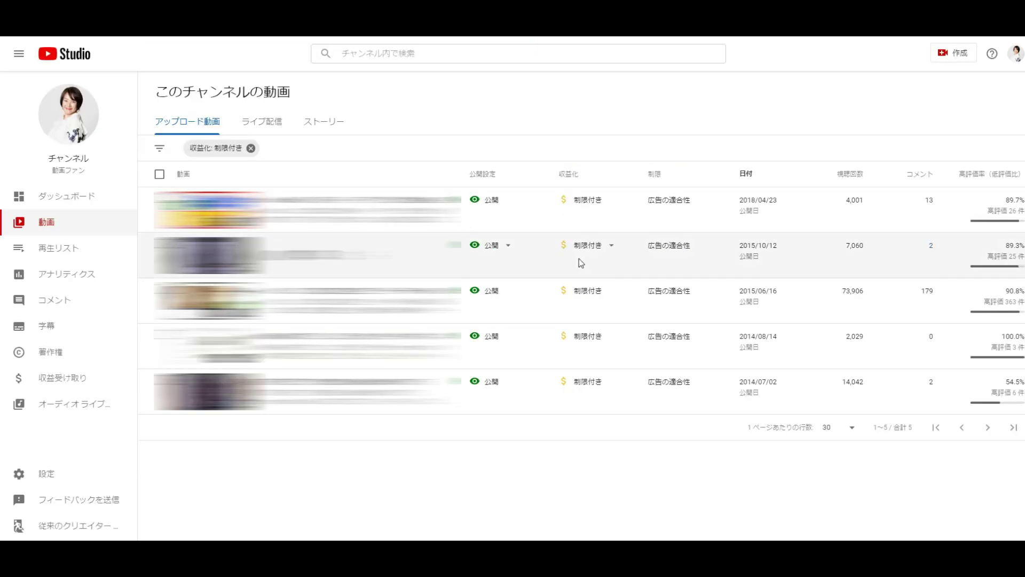
pyautogui.moveTo(566, 255)
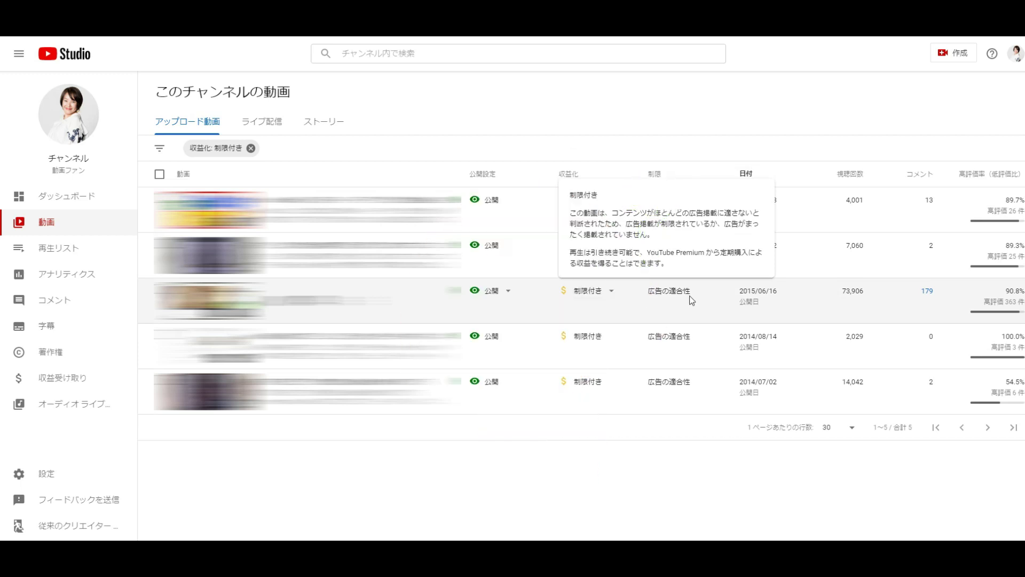
pyautogui.moveTo(711, 287)
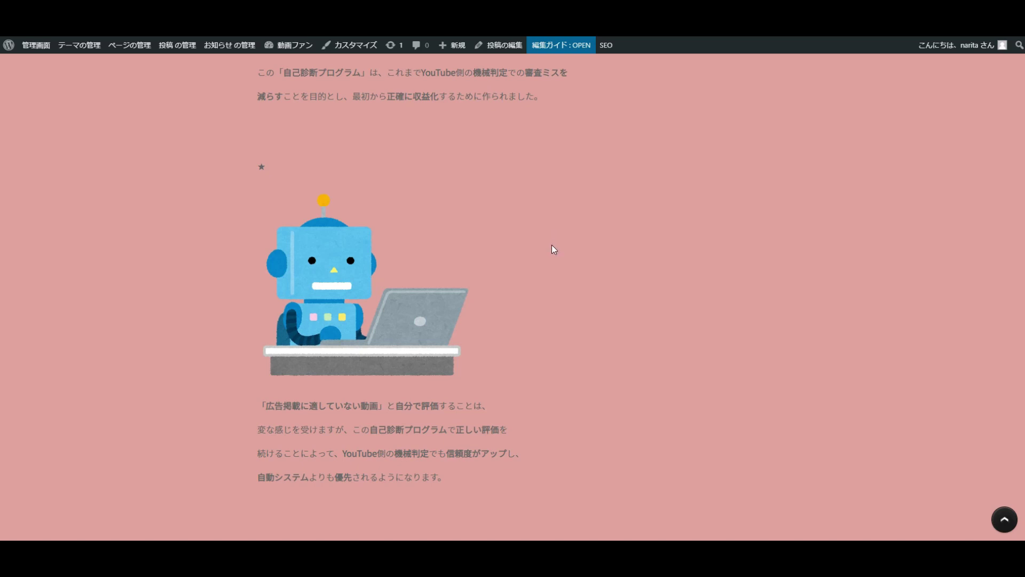
pyautogui.scroll(5, 551, 246)
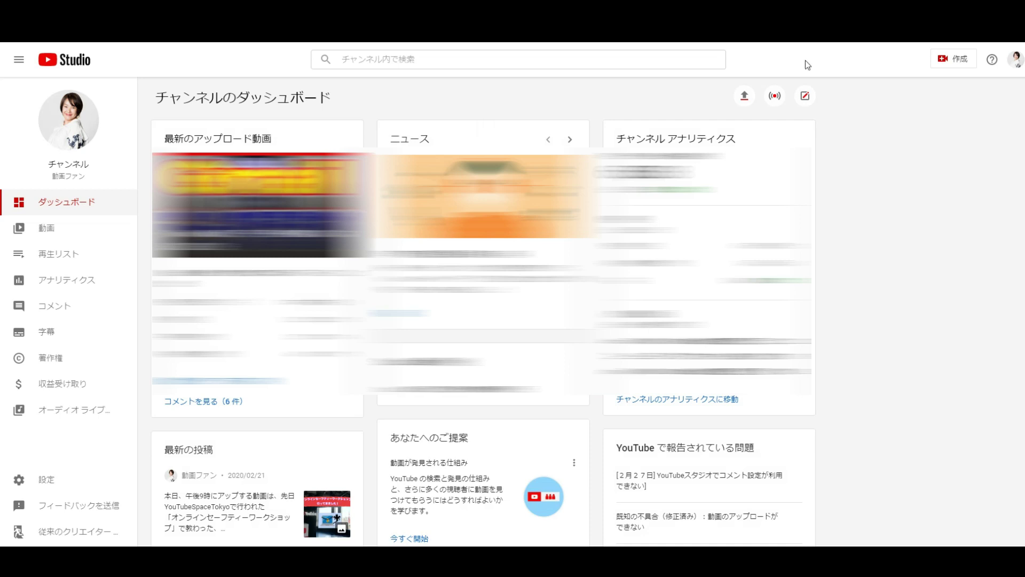
# - Upload creatorsinsider.mp4 as a new video, check its audience setting and enter テスト用 as the description
pyautogui.click(944, 68)
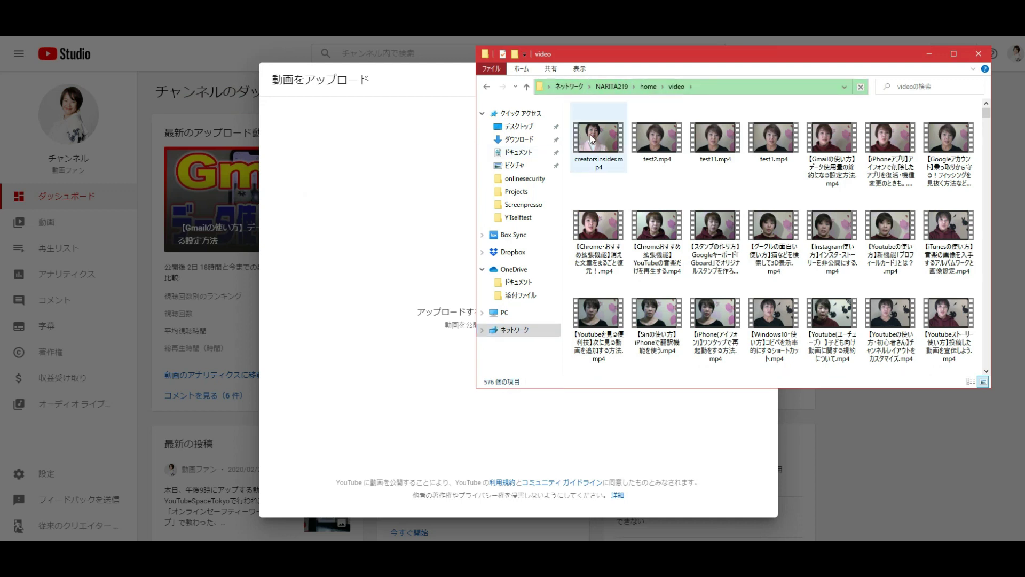
pyautogui.moveTo(602, 130); pyautogui.dragTo(381, 237)
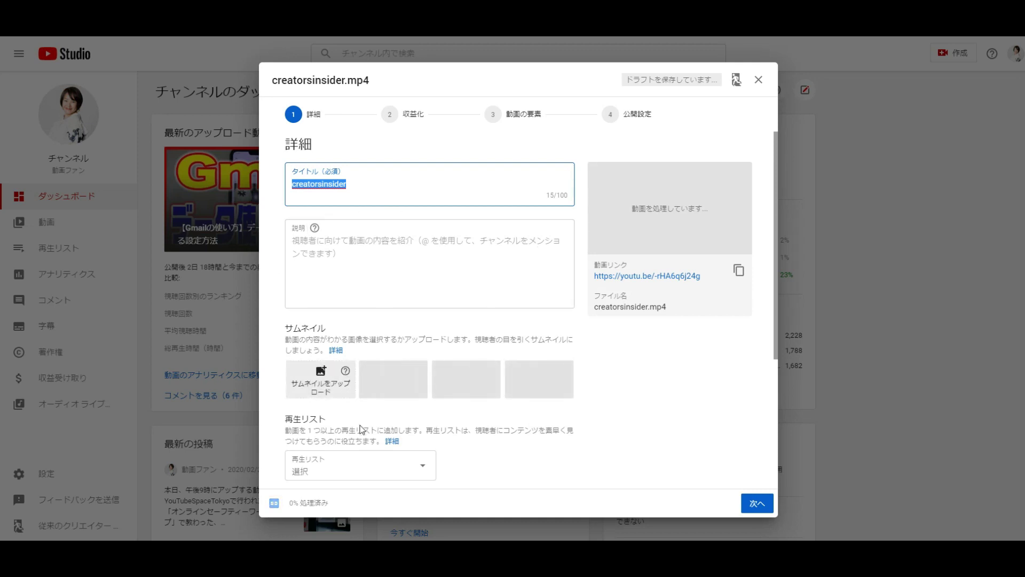
pyautogui.scroll(-3, 358, 425)
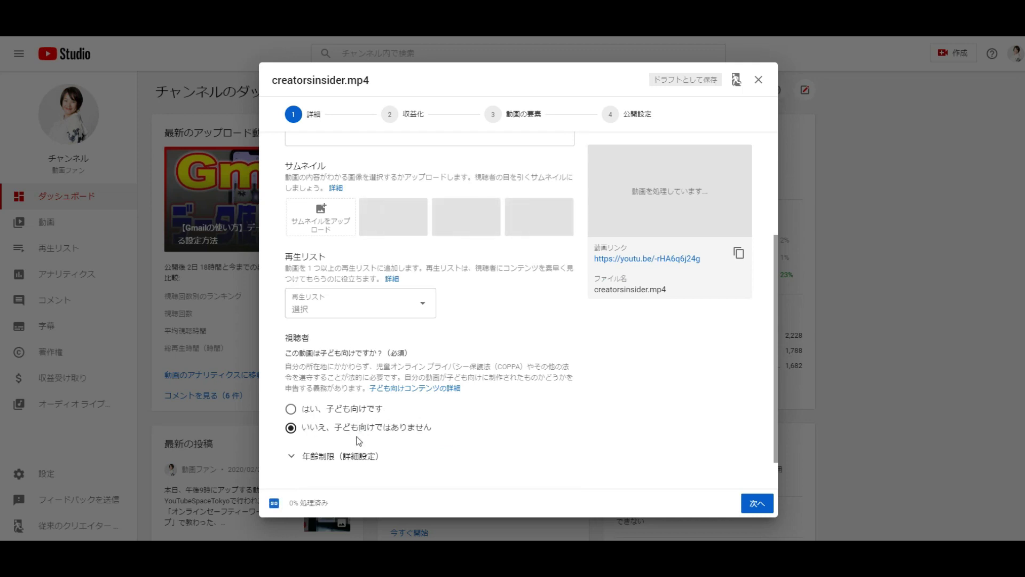
pyautogui.scroll(3, 446, 383)
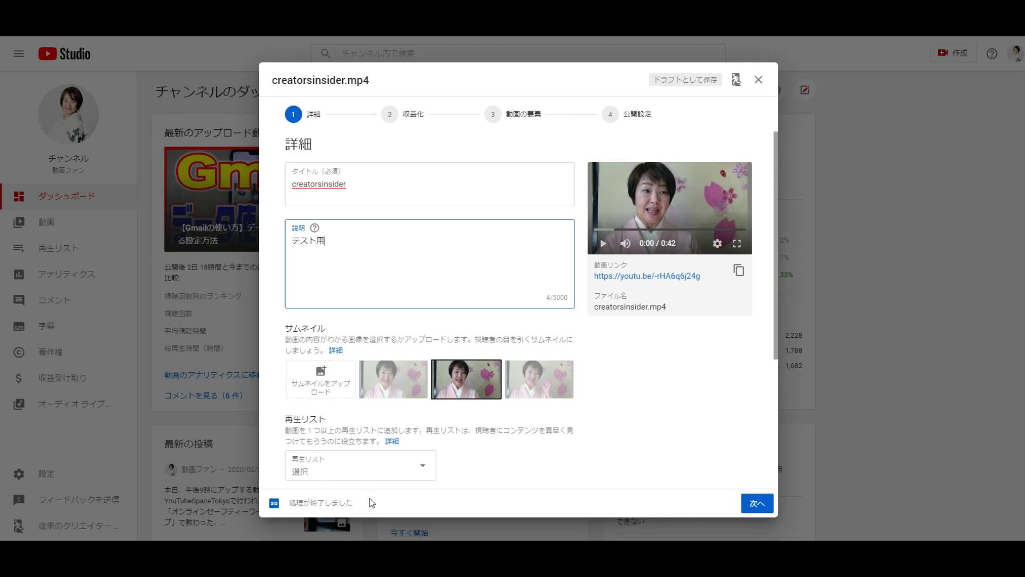
# - Choose the third automatically generated thumbnail and continue to the monetization stage of the upload
pyautogui.click(392, 391)
pyautogui.click(437, 396)
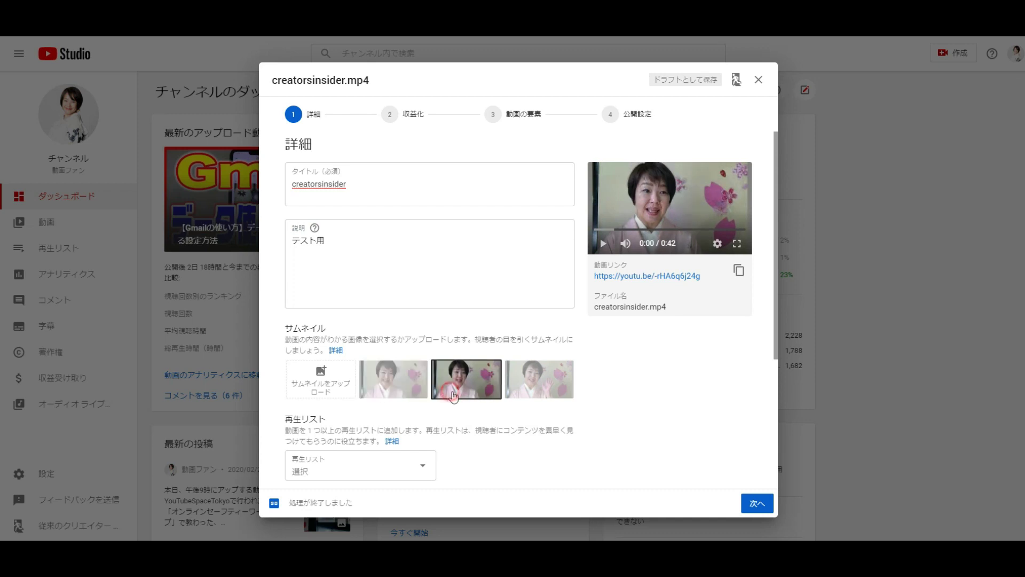
pyautogui.click(537, 381)
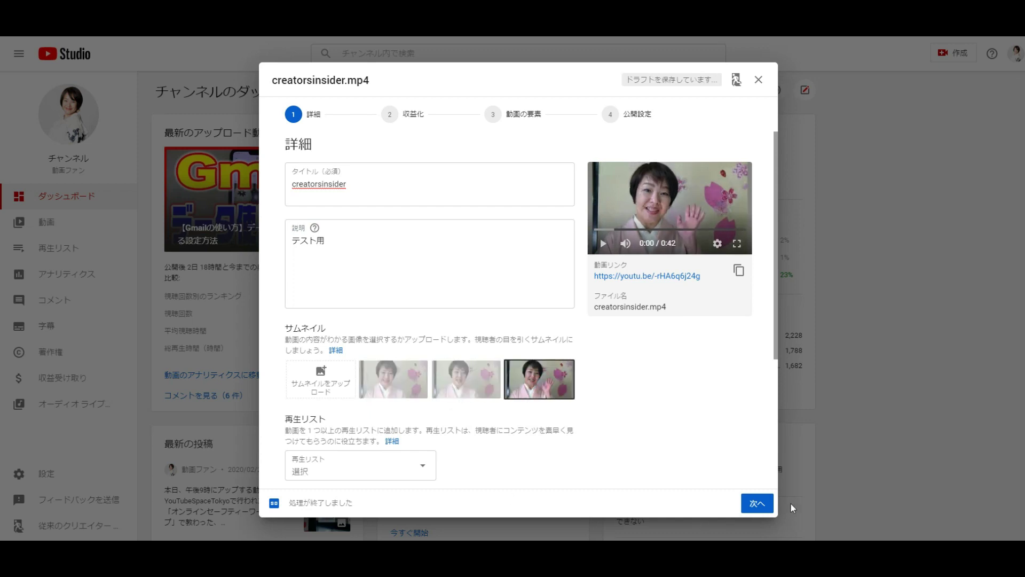
pyautogui.click(760, 506)
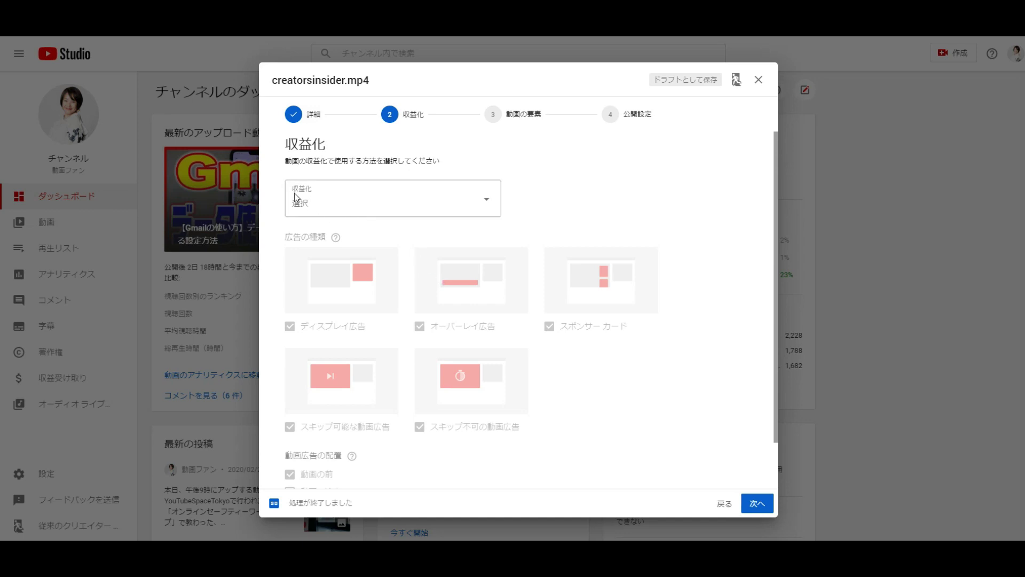
# - Turn monetization on for the video, keep all ad types enabled and continue to the ad suitability questions
pyautogui.click(486, 201)
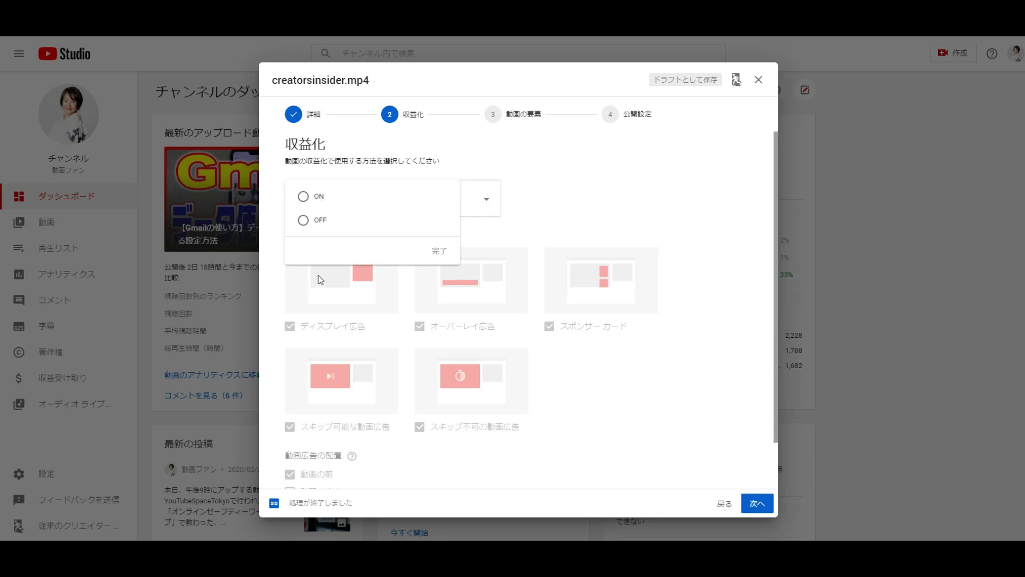
pyautogui.click(308, 199)
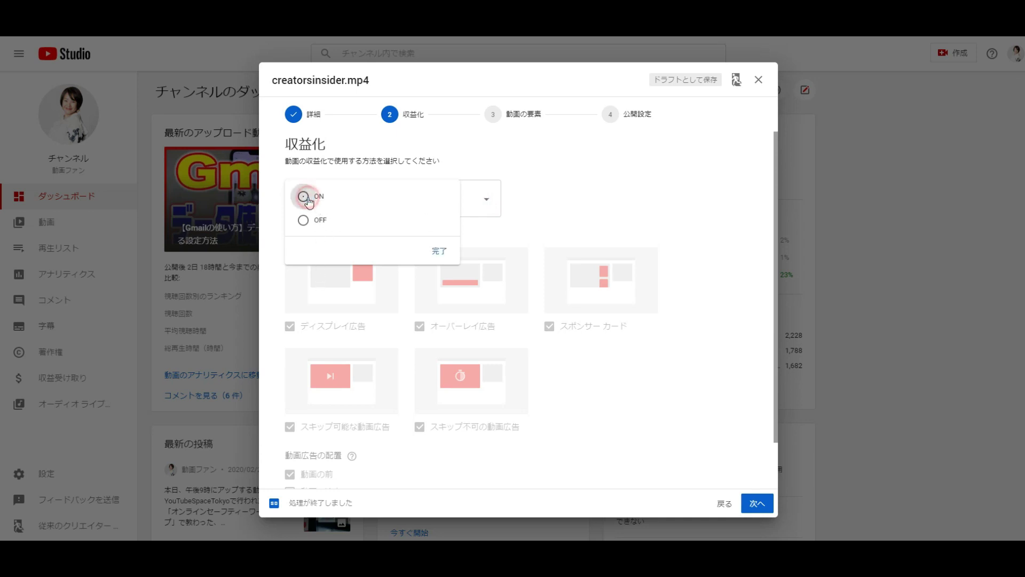
pyautogui.click(439, 256)
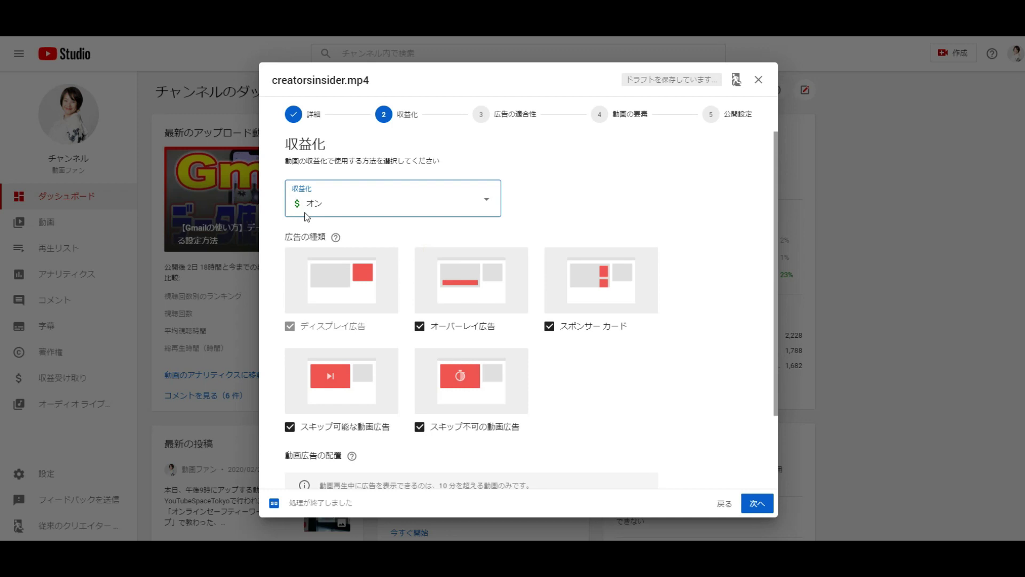
pyautogui.click(460, 212)
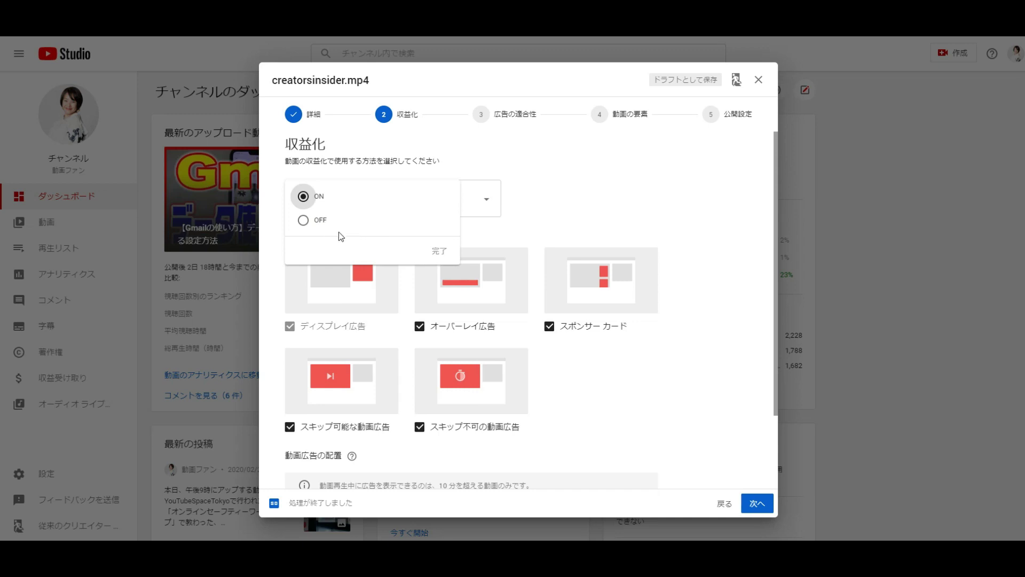
pyautogui.click(437, 251)
pyautogui.click(488, 203)
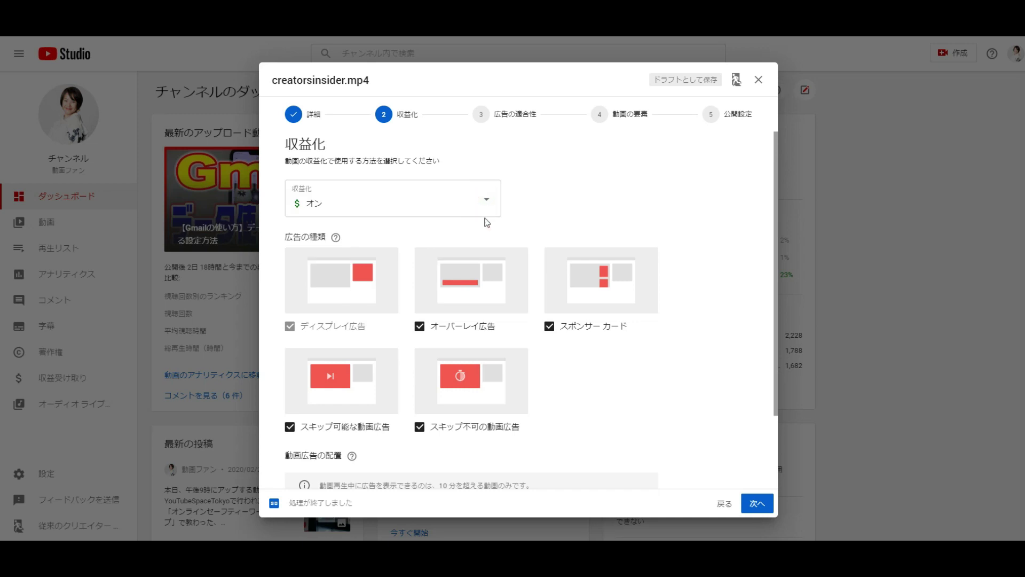
pyautogui.click(764, 508)
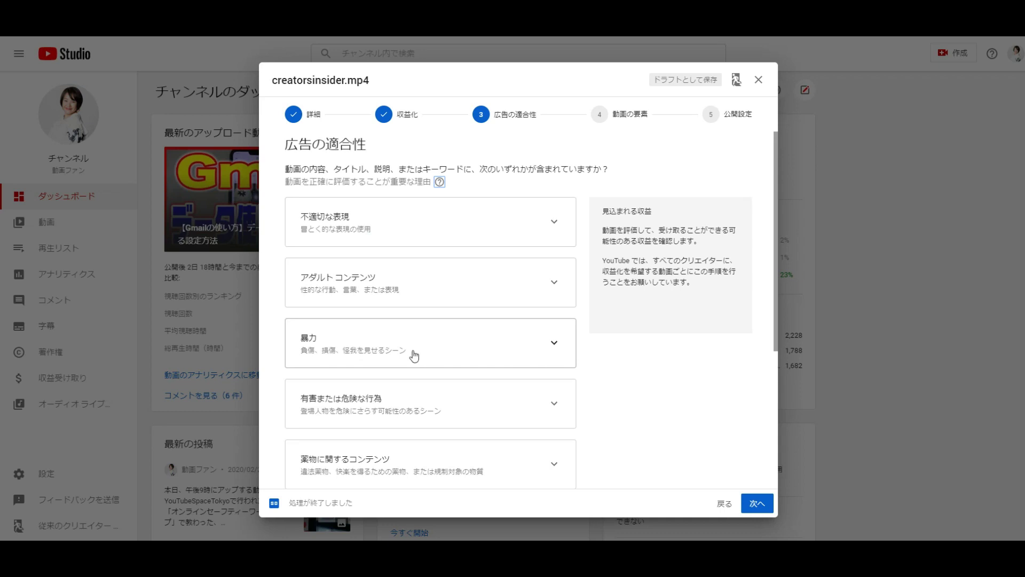
# - Look through the ad suitability categories and read the rating options under 不適切な表現 and アダルト コンテンツ
pyautogui.scroll(-3, 415, 355)
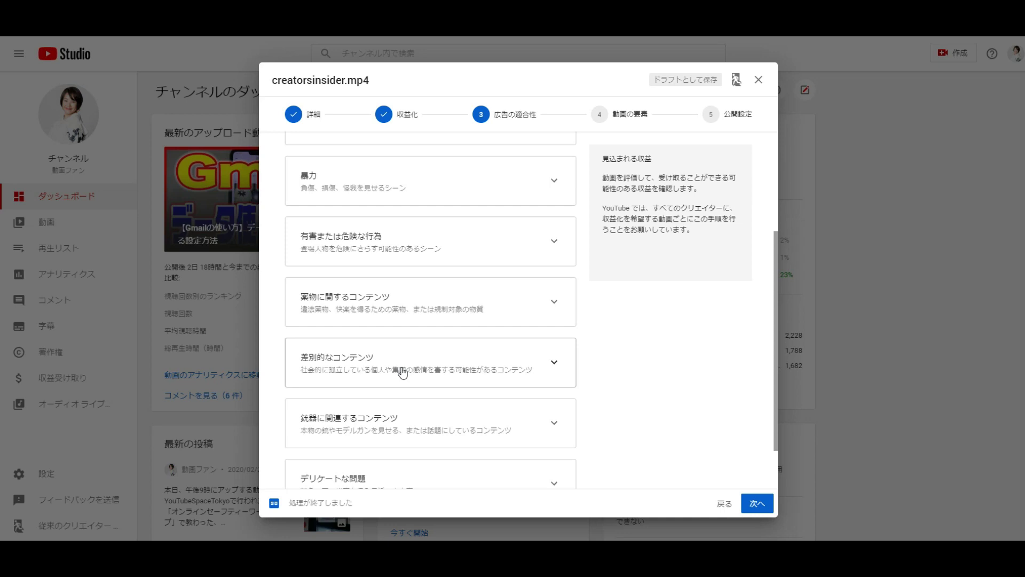
pyautogui.scroll(-1, 412, 430)
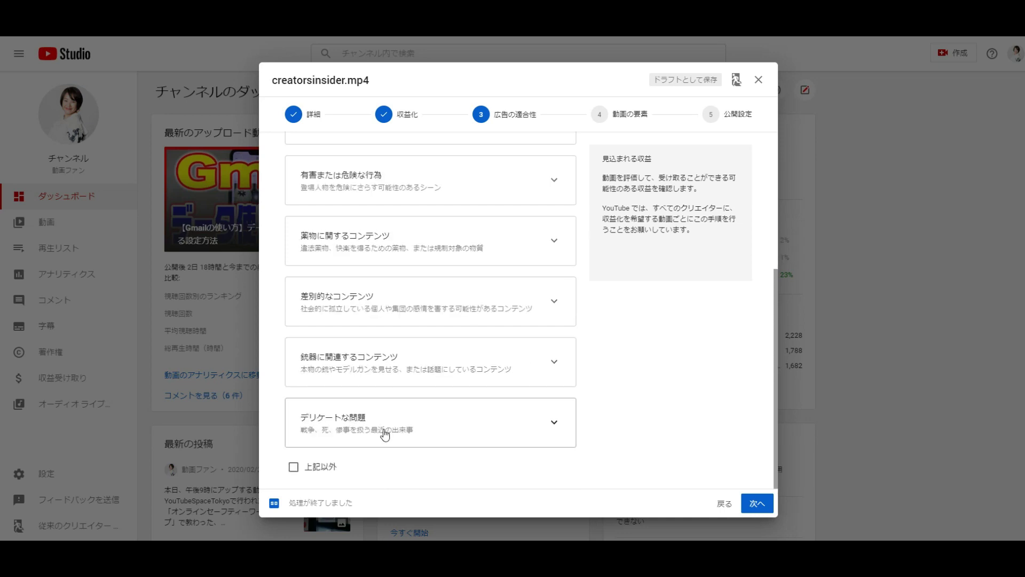
pyautogui.scroll(4, 576, 417)
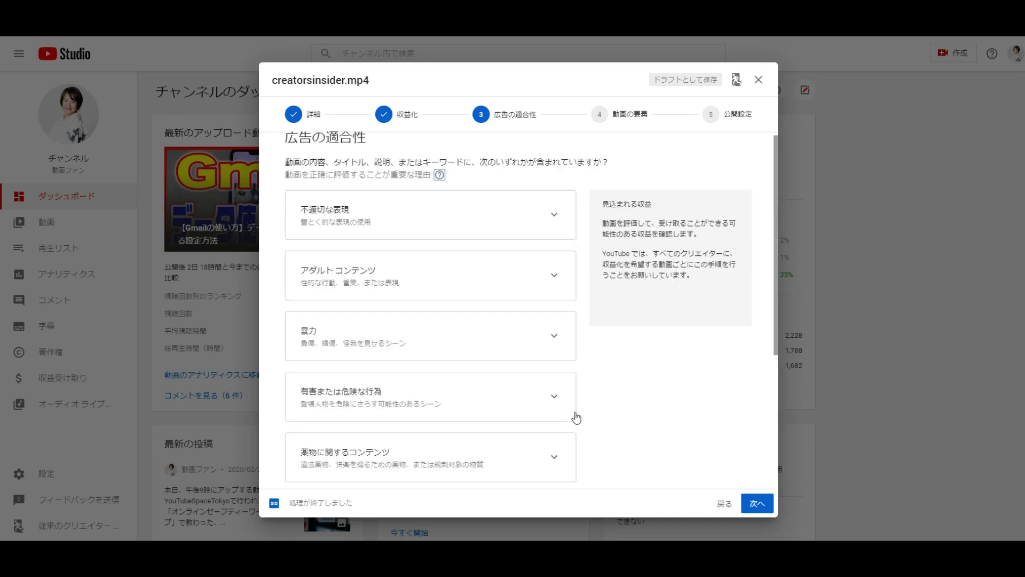
pyautogui.click(560, 227)
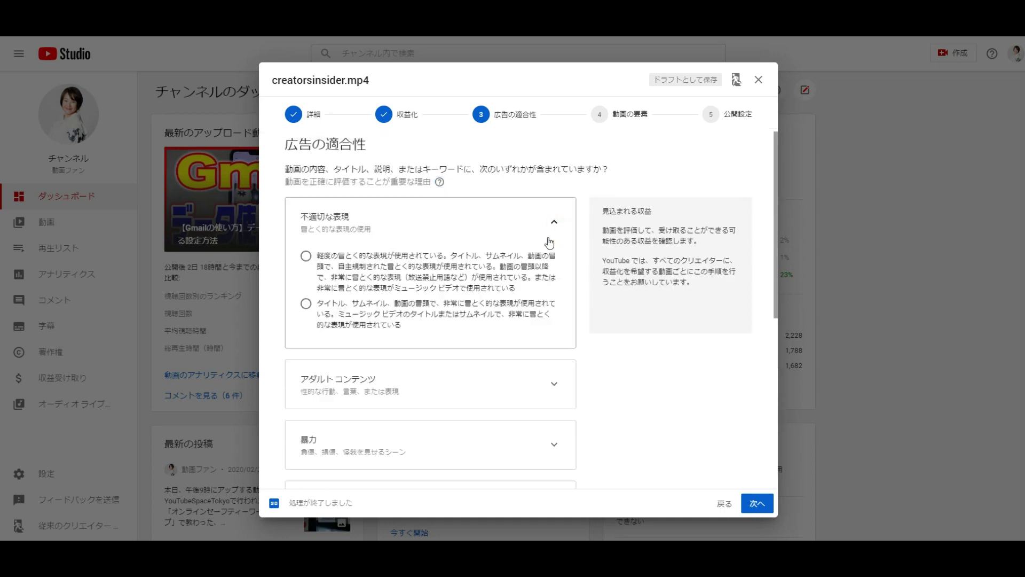
pyautogui.click(556, 383)
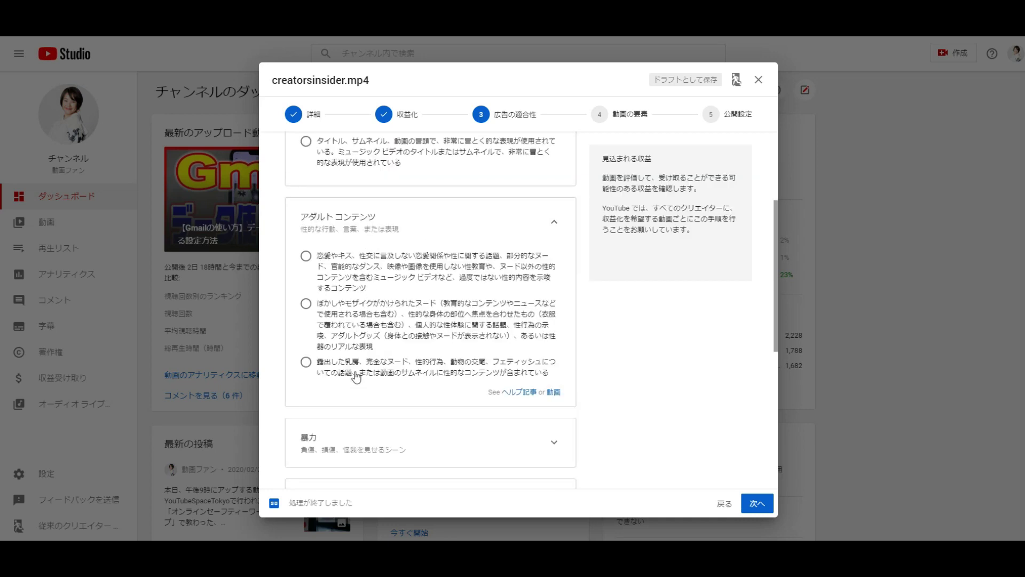
pyautogui.scroll(3, 366, 368)
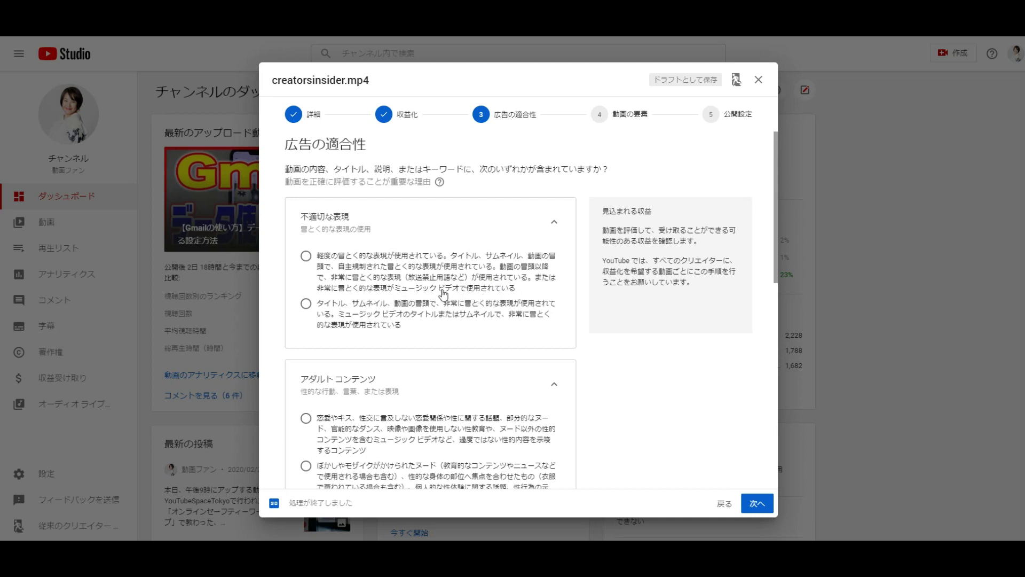
# - Try the mild and the strong profanity ratings under 不適切な表現 and reset the answer
pyautogui.click(306, 257)
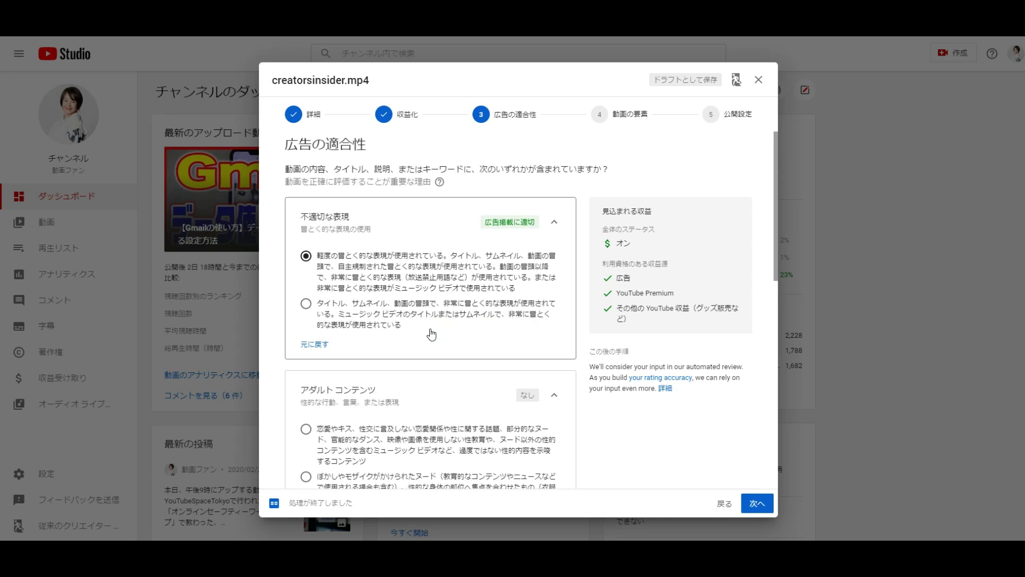
pyautogui.click(305, 303)
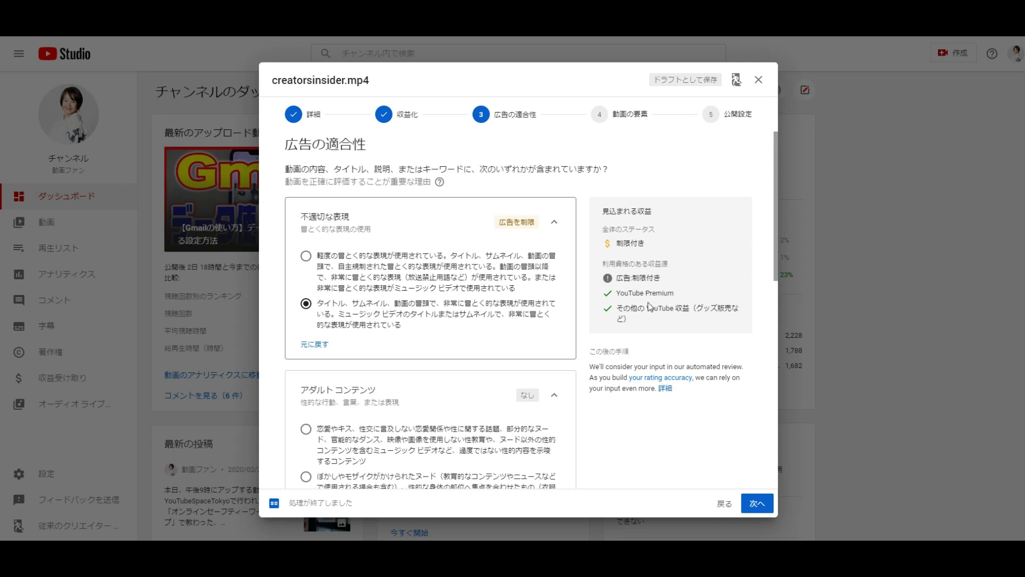
pyautogui.scroll(-2, 375, 363)
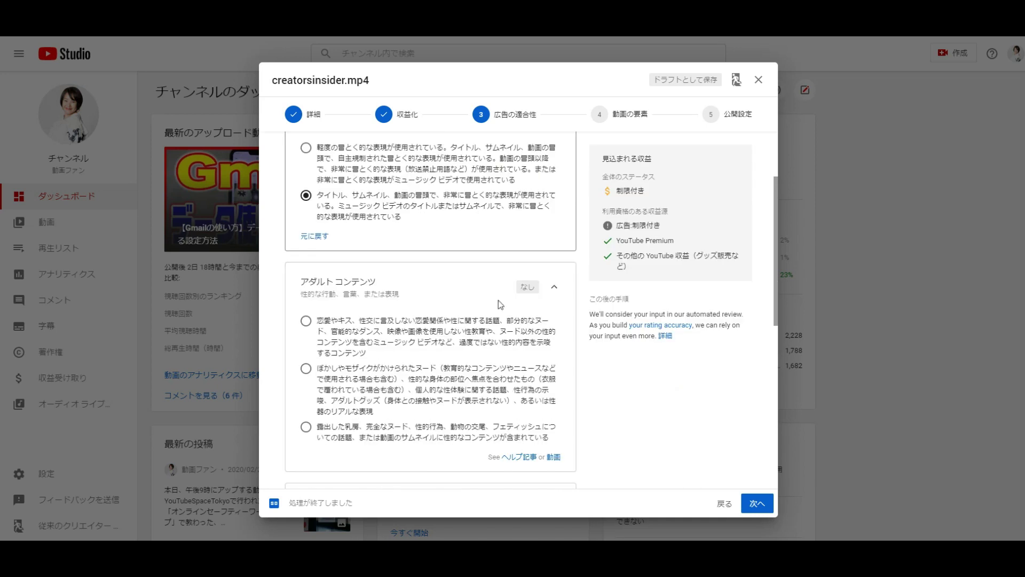
pyautogui.scroll(-2, 467, 324)
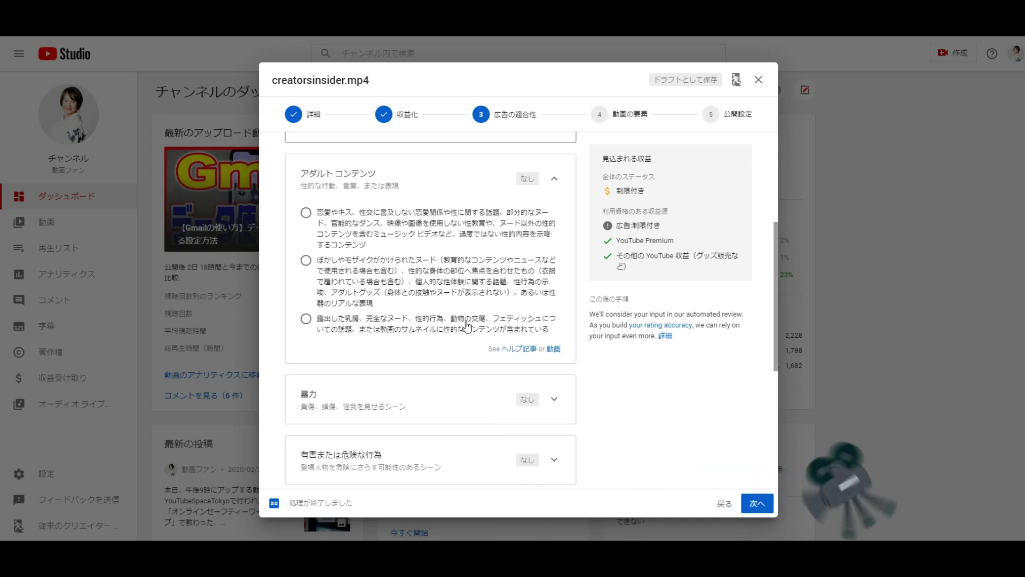
pyautogui.scroll(4, 467, 324)
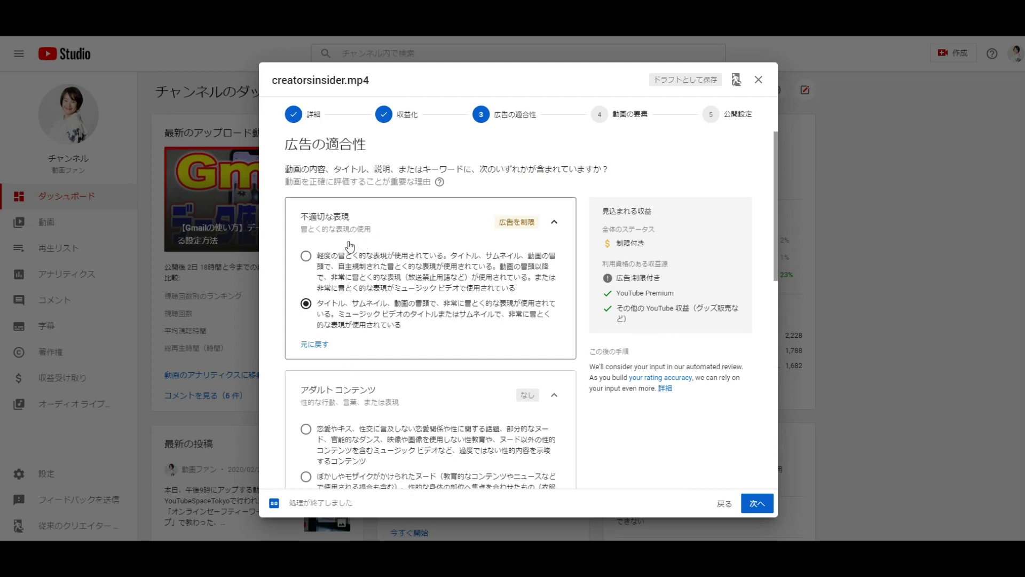
pyautogui.click(316, 345)
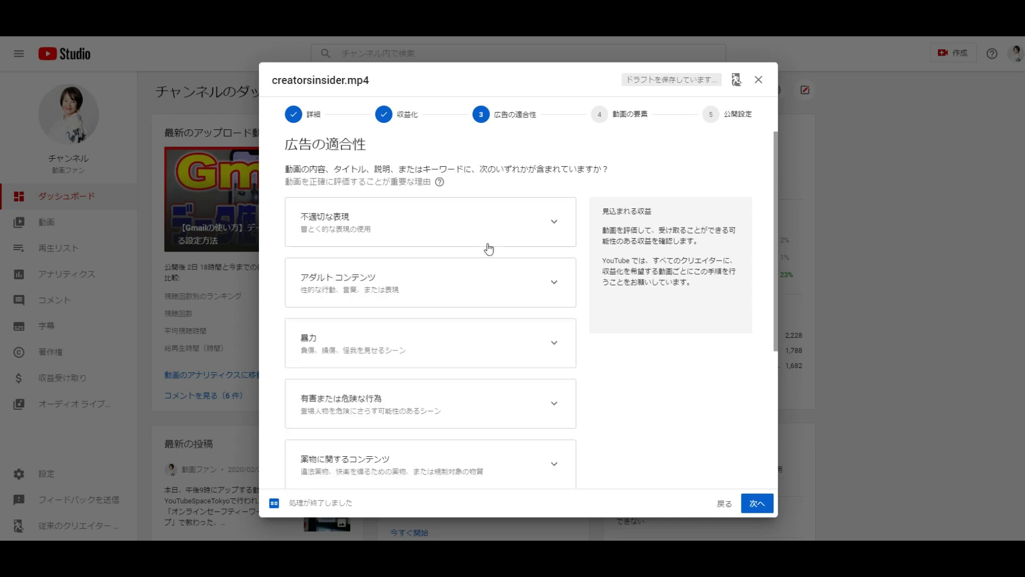
# - Declare 上記以外 for ad suitability and continue through the video elements stage without adding an end screen or cards
pyautogui.scroll(-4, 484, 251)
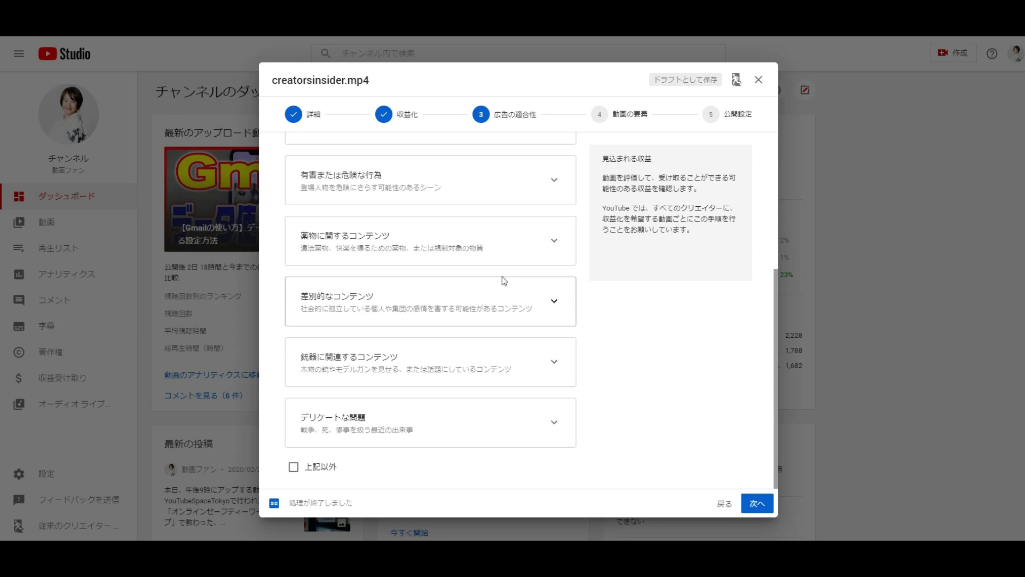
pyautogui.click(294, 472)
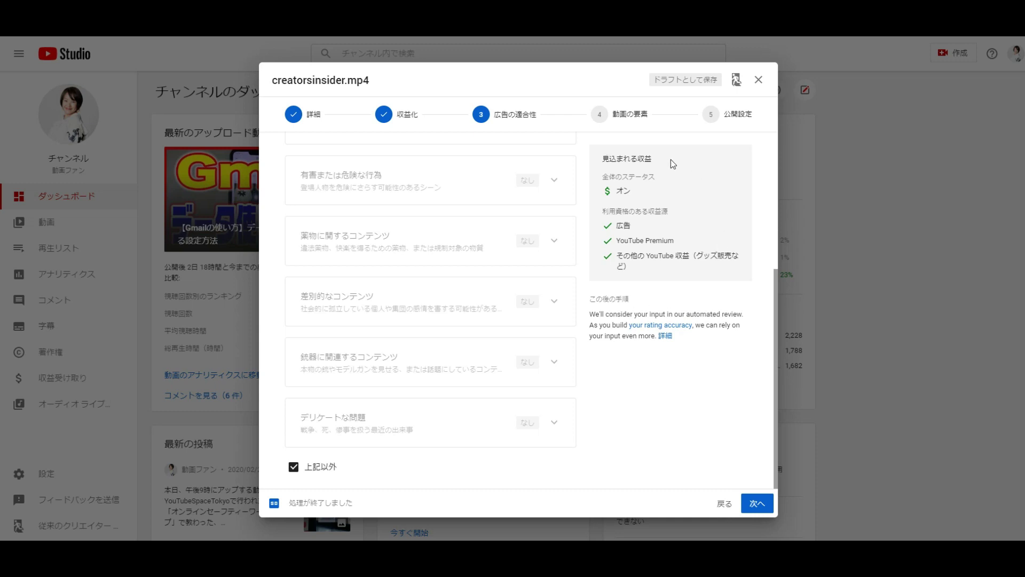
pyautogui.click(756, 503)
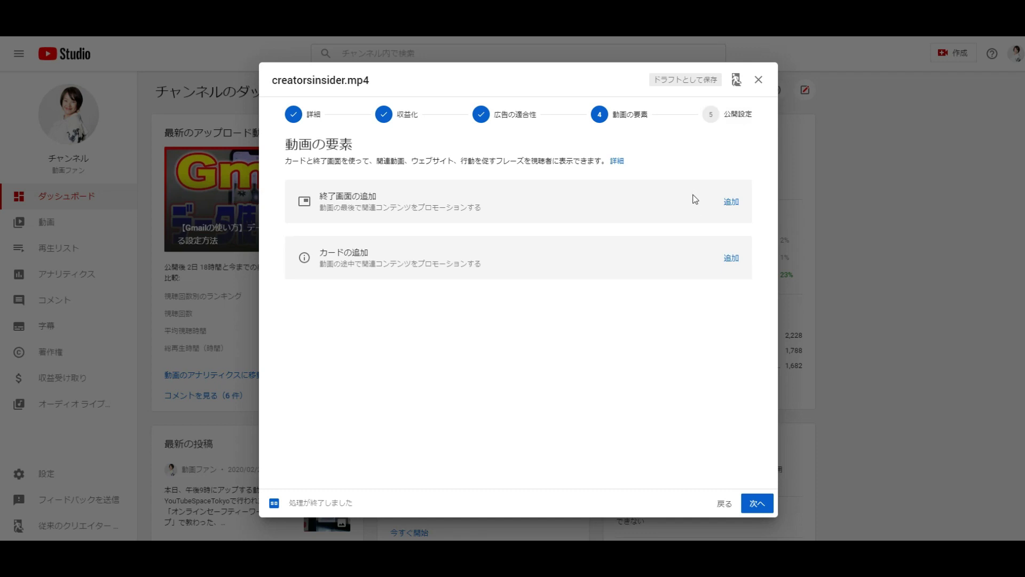
pyautogui.click(756, 503)
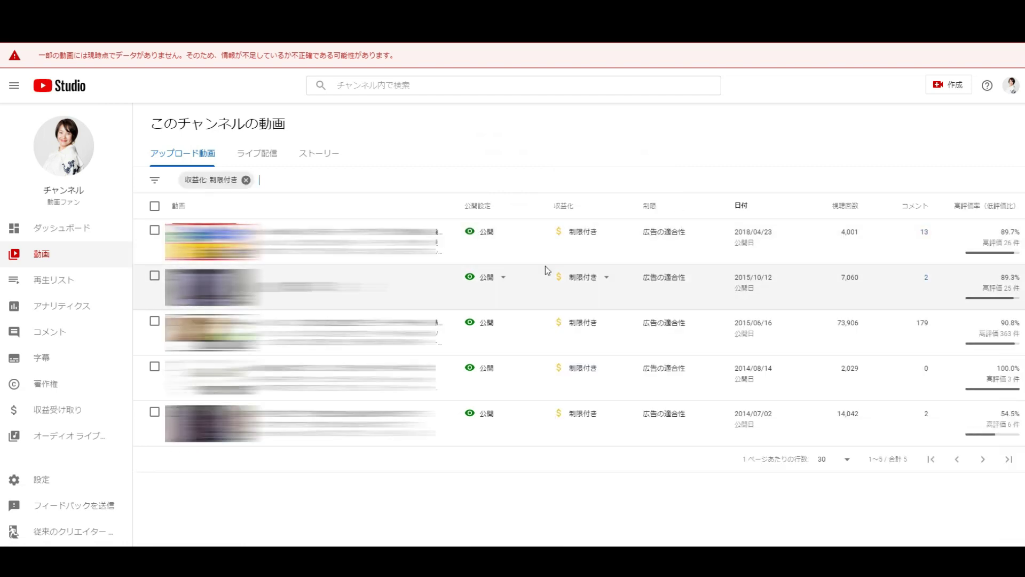
# - Read the 制限付き and 広告の適合性 explanations for an already published video, including its review request option
pyautogui.moveTo(623, 283)
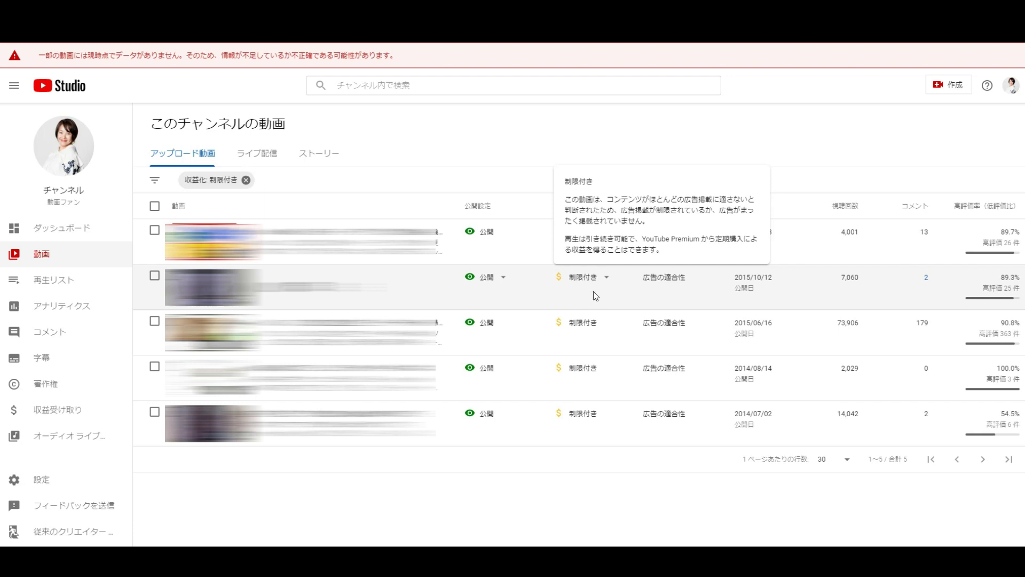
pyautogui.moveTo(681, 275)
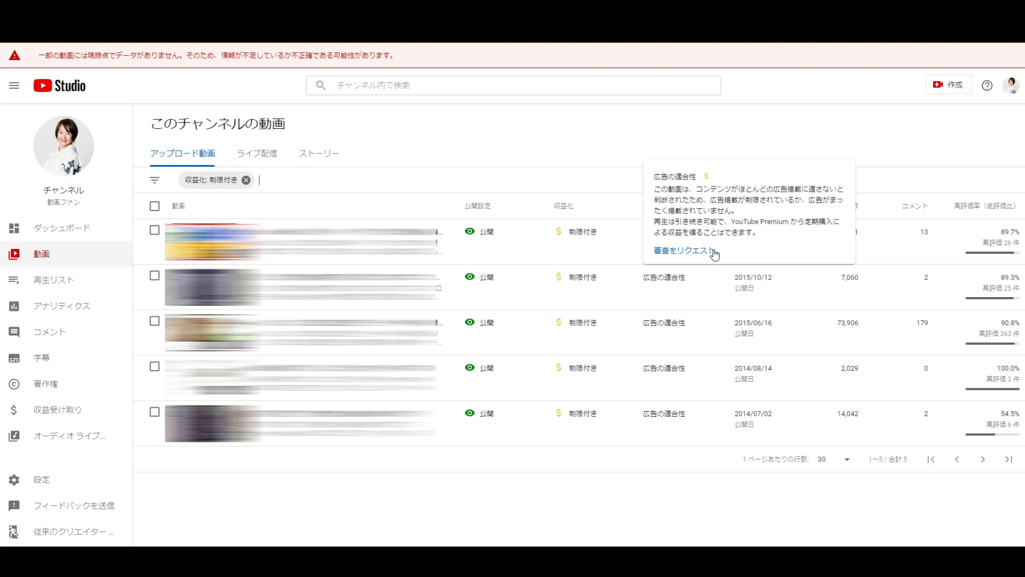
# - Open the human review request for the restricted video and tick the confirmation that it follows YouTube's advertiser-friendly content guidelines
pyautogui.click(698, 254)
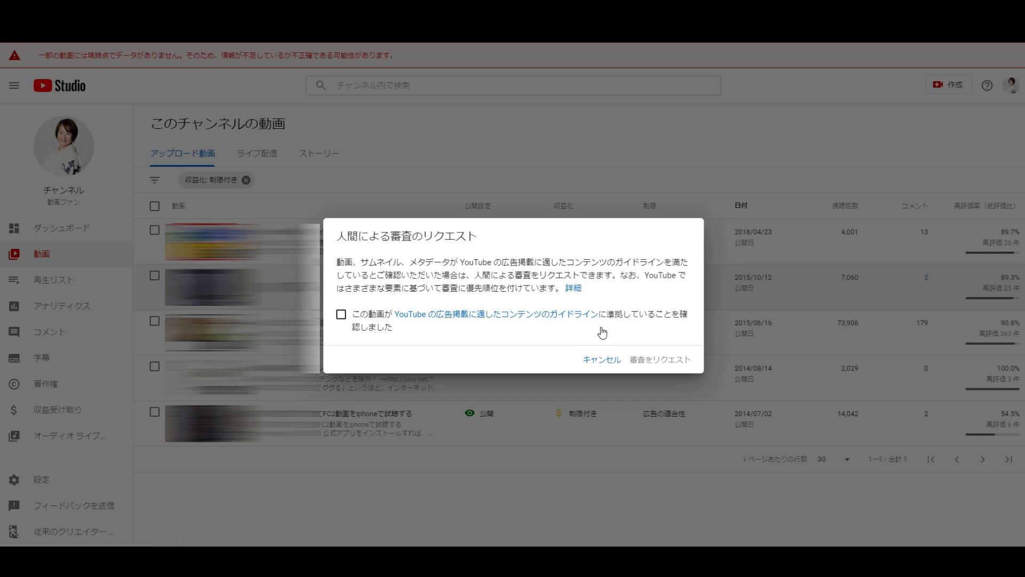
pyautogui.click(340, 315)
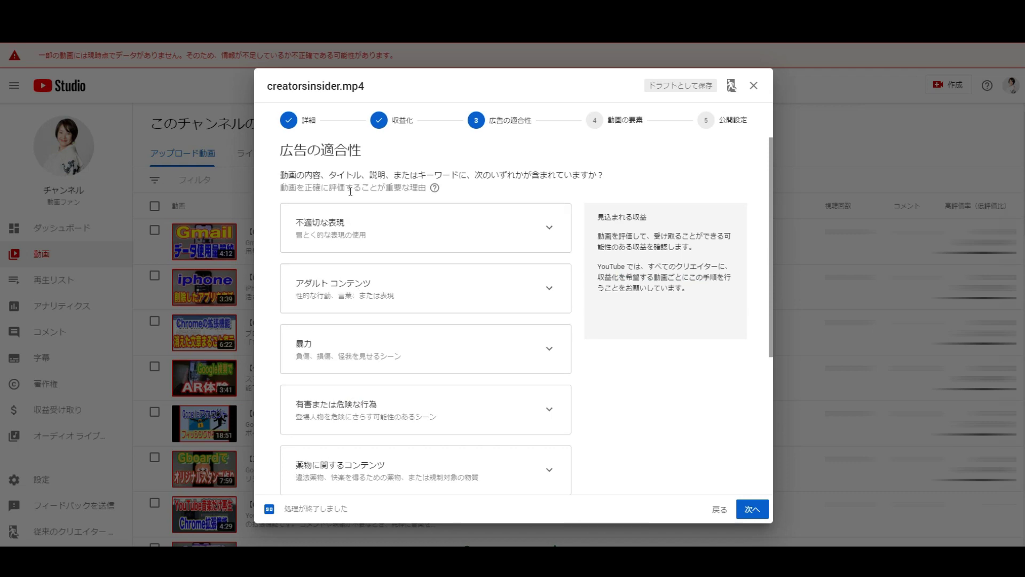
# - Review the 不適切な表現 and アダルト コンテンツ categories in the ad suitability questionnaire for creatorsinsider.mp4 without choosing a rating
pyautogui.click(548, 227)
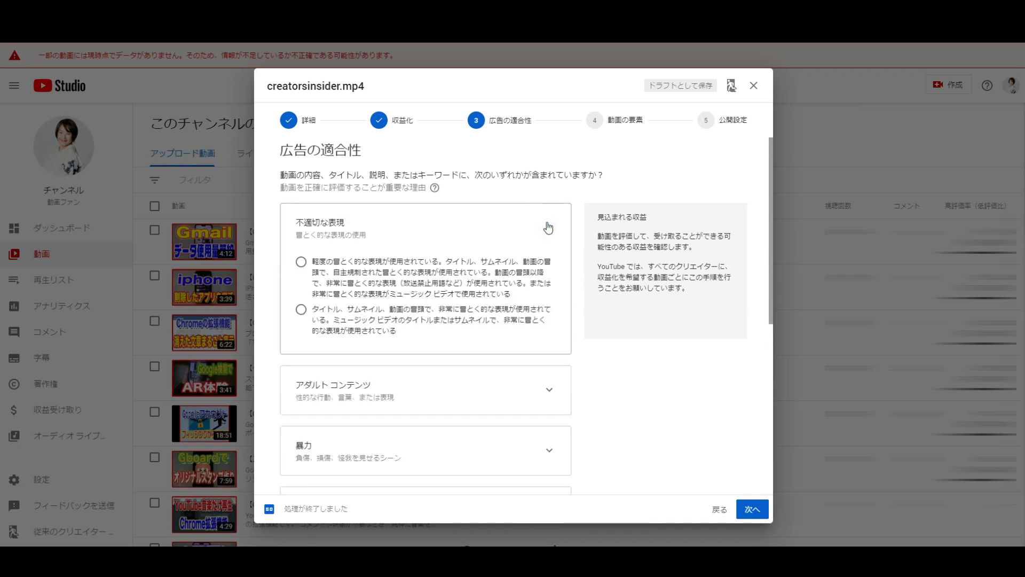
pyautogui.click(547, 226)
pyautogui.click(549, 296)
pyautogui.click(549, 299)
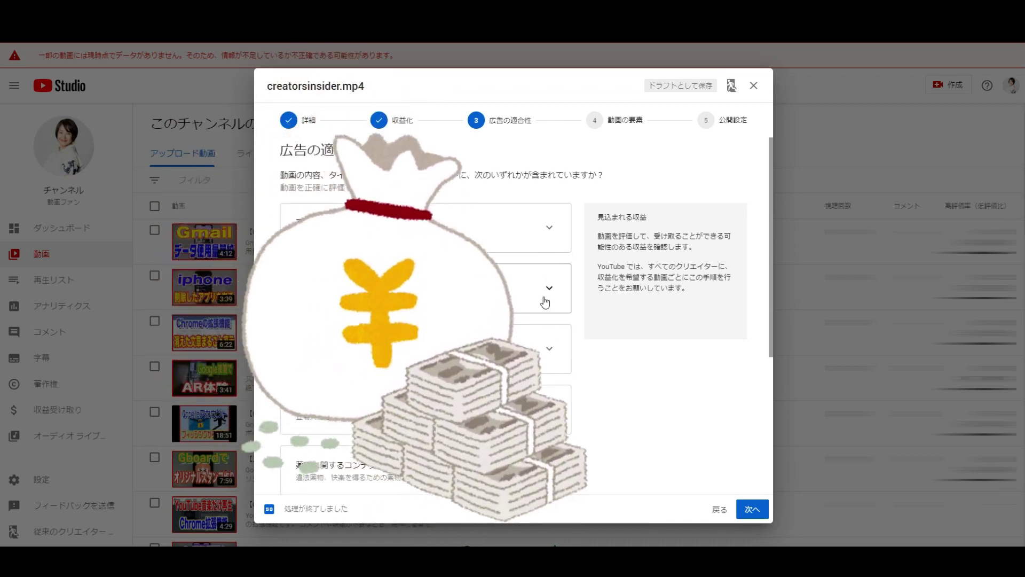
# - Try the second 暴力 rating, covering sports, accidents and pranks with visible blood, then reset the answer and collapse the category
pyautogui.click(474, 357)
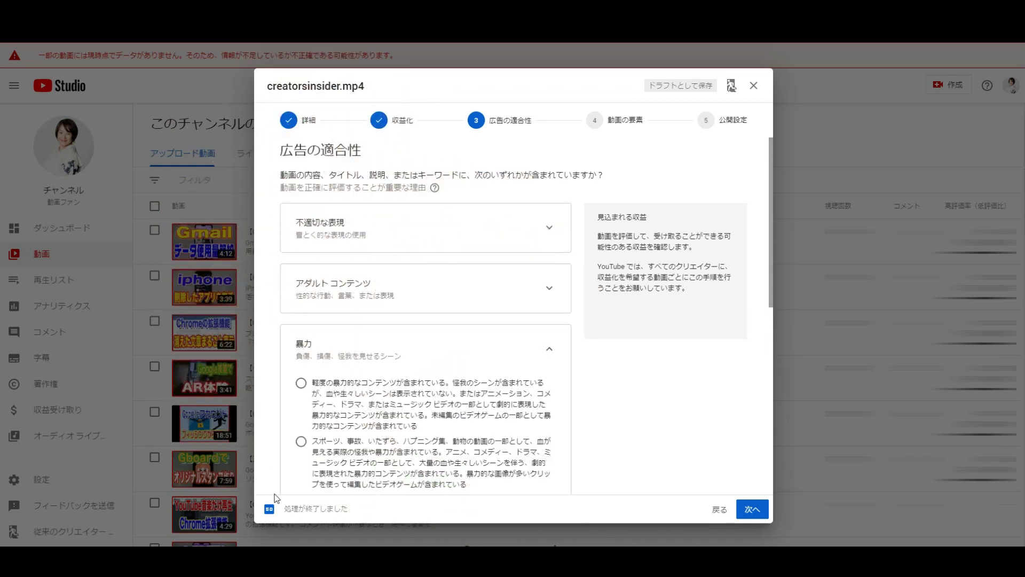
pyautogui.click(313, 441)
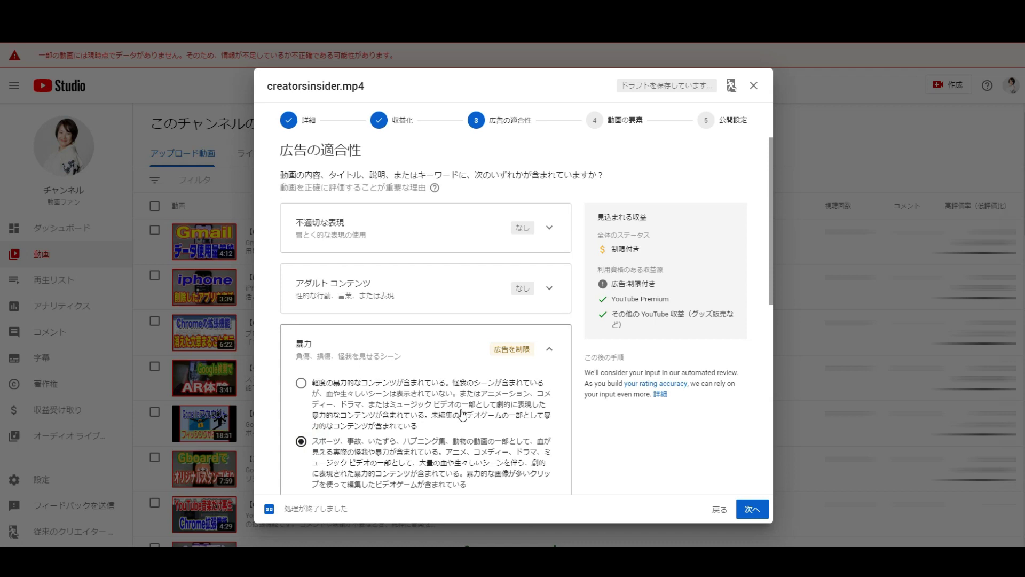
pyautogui.scroll(-1, 408, 411)
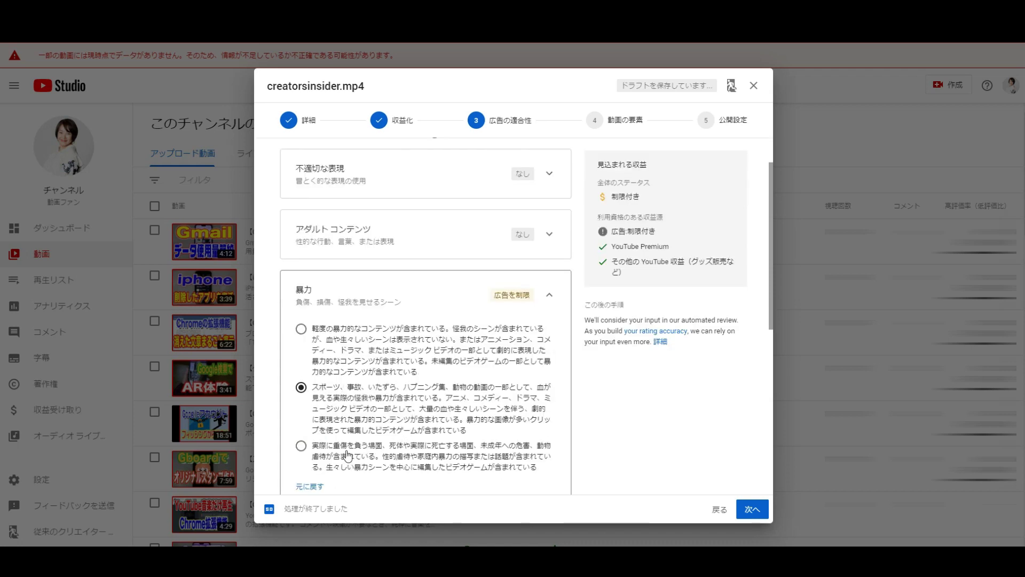
pyautogui.click(319, 487)
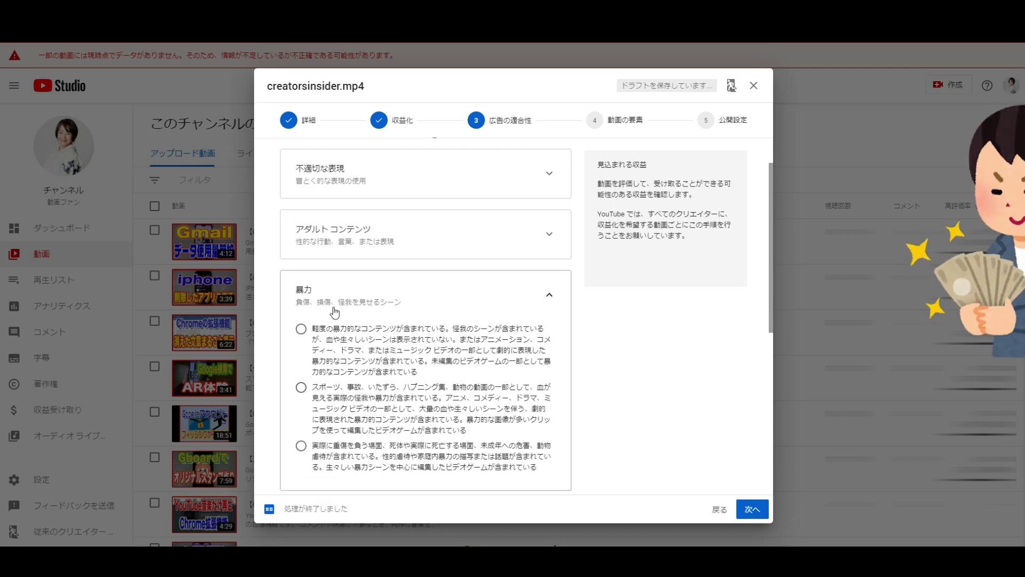
pyautogui.click(549, 297)
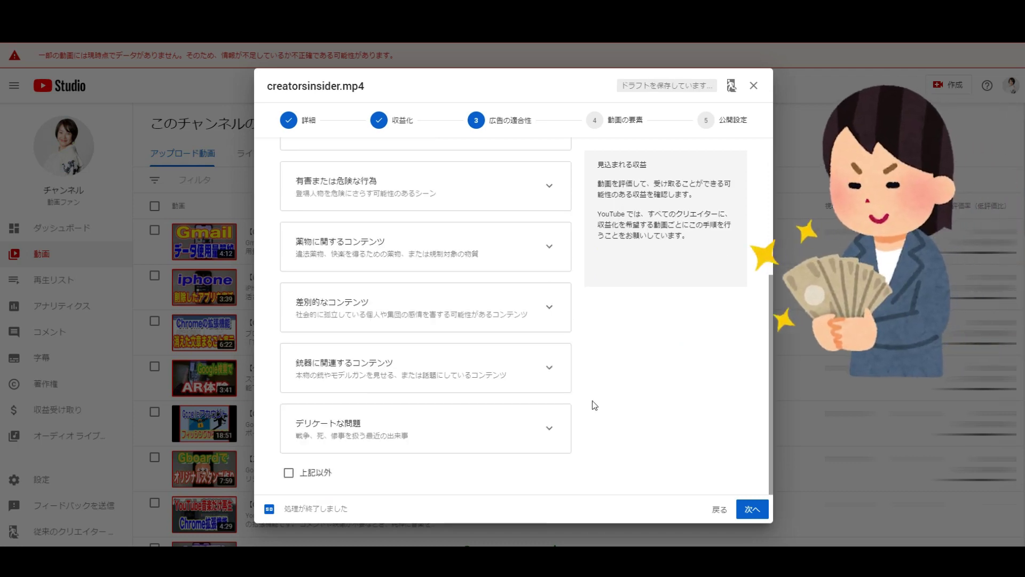